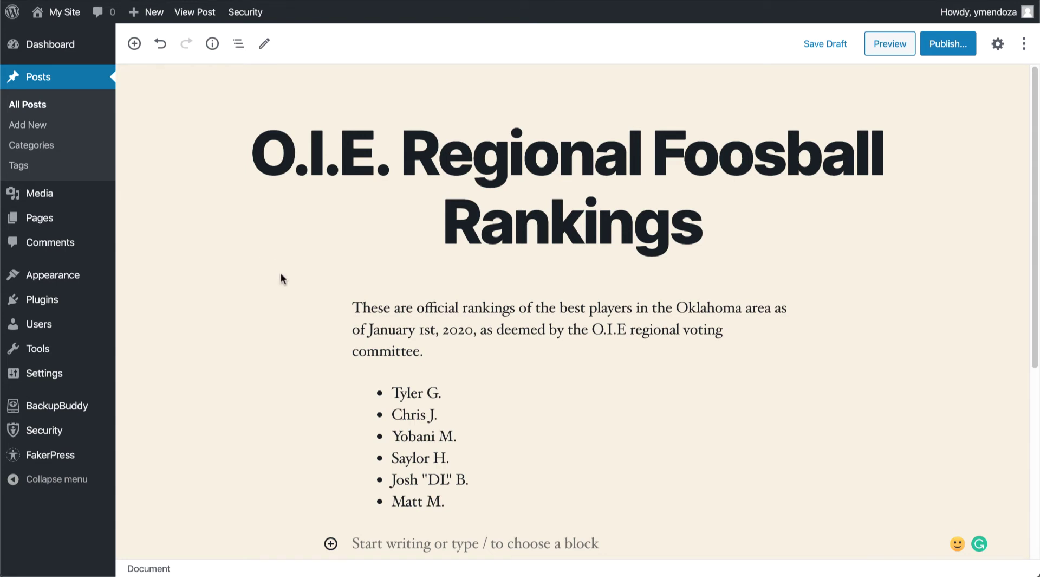
- Select 'official rankings' in the intro paragraph and apply bold formatting to it
scroll(285, 270, down, 1)
scroll(285, 270, down, 1)
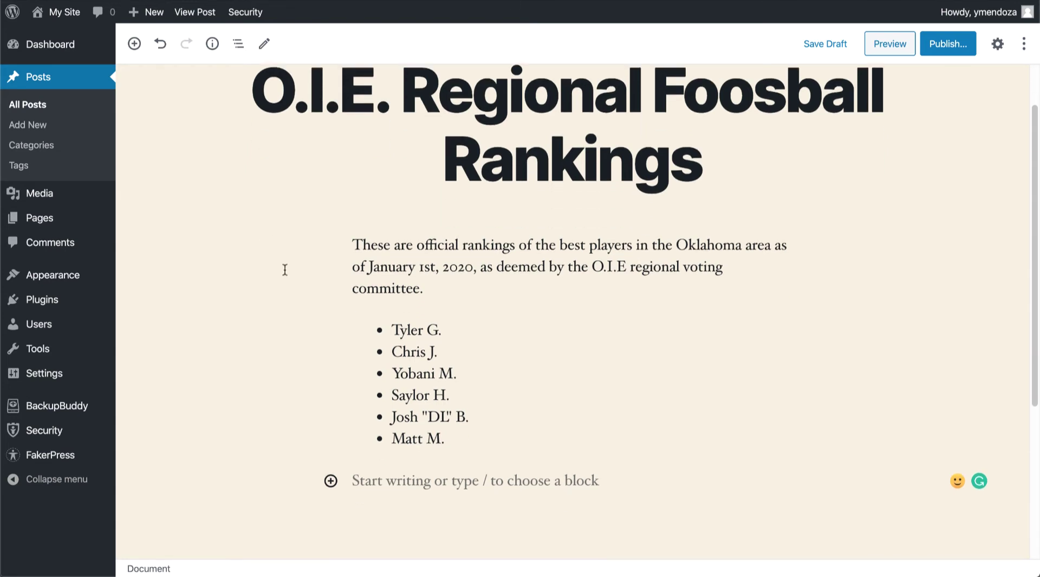
scroll(285, 269, up, 2)
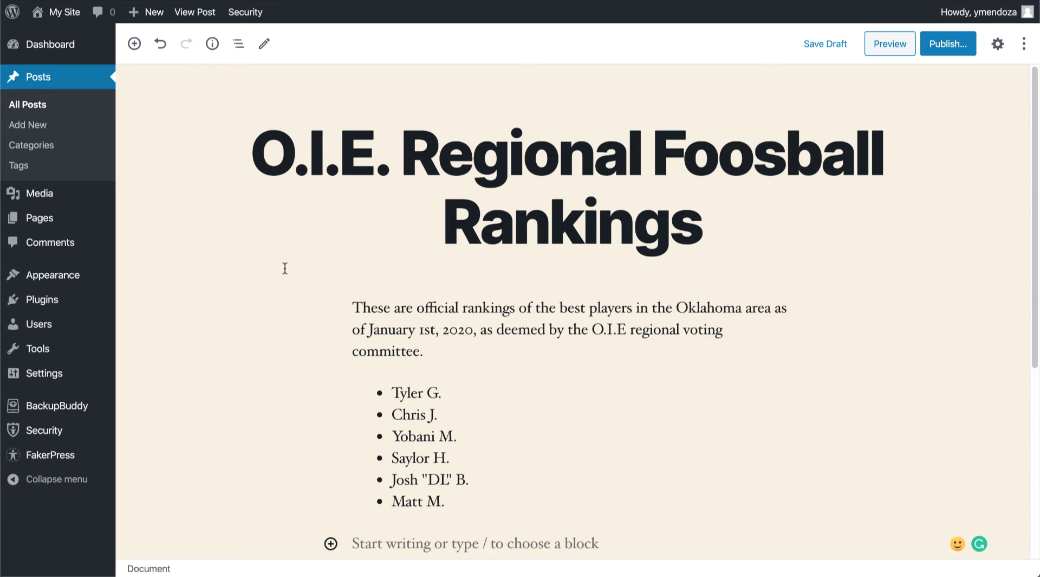
click(402, 325)
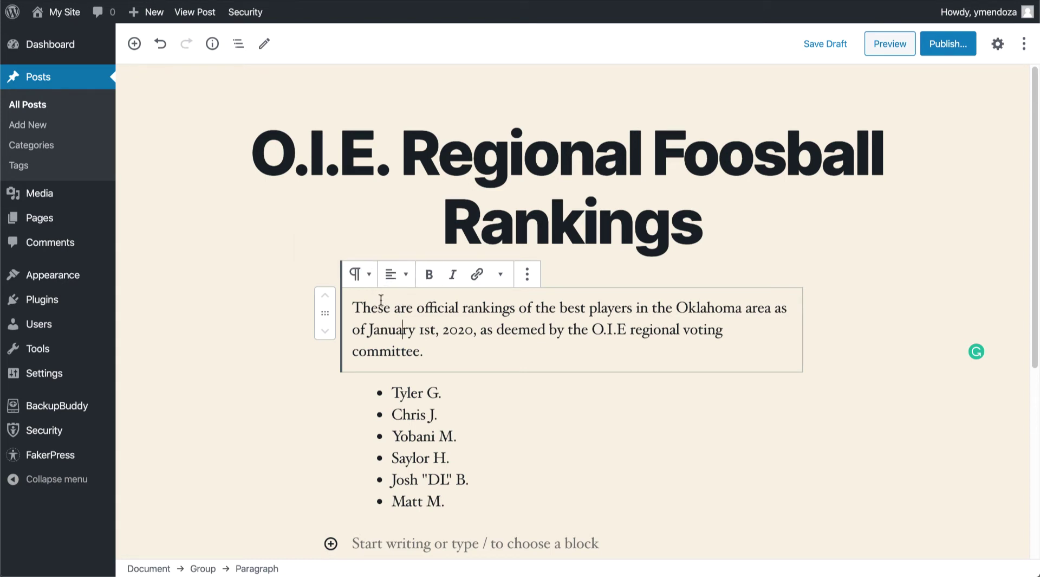
click(418, 308)
drag(417, 309, 514, 310)
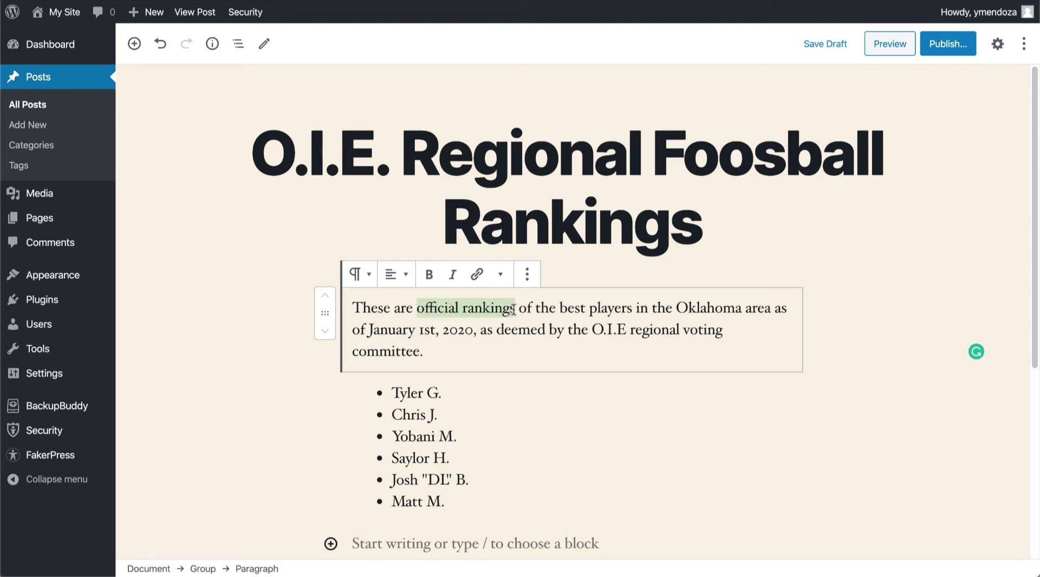
click(430, 274)
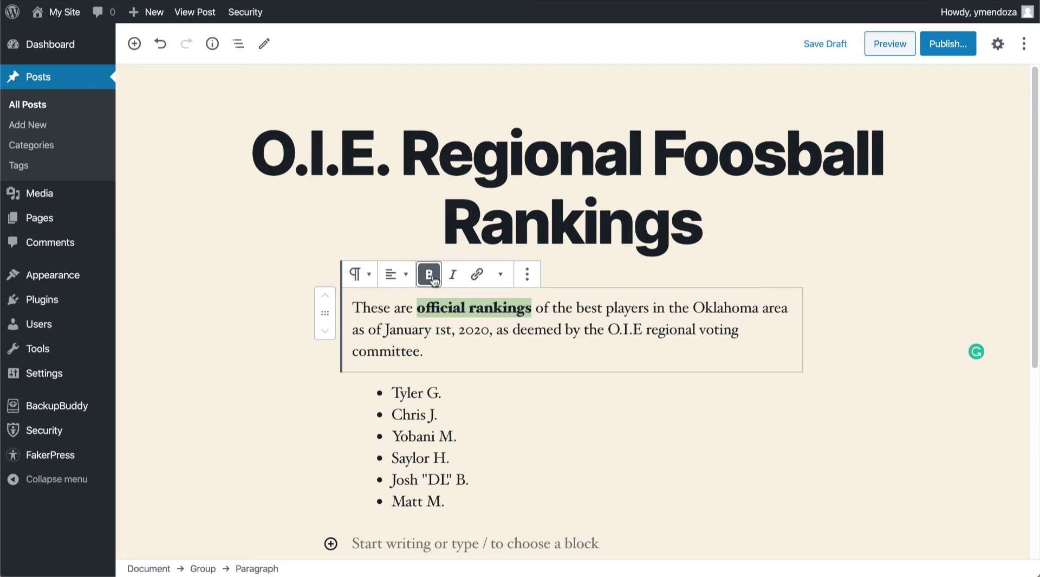
click(455, 328)
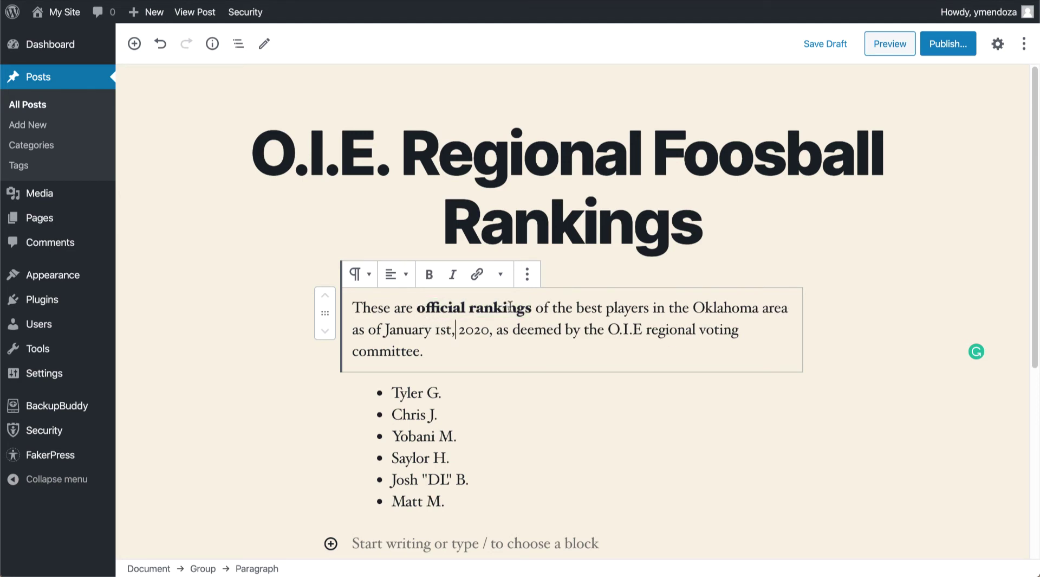
- Browse the paragraph's alignment, Transform To and link options without changes, then open its More options menu
click(406, 275)
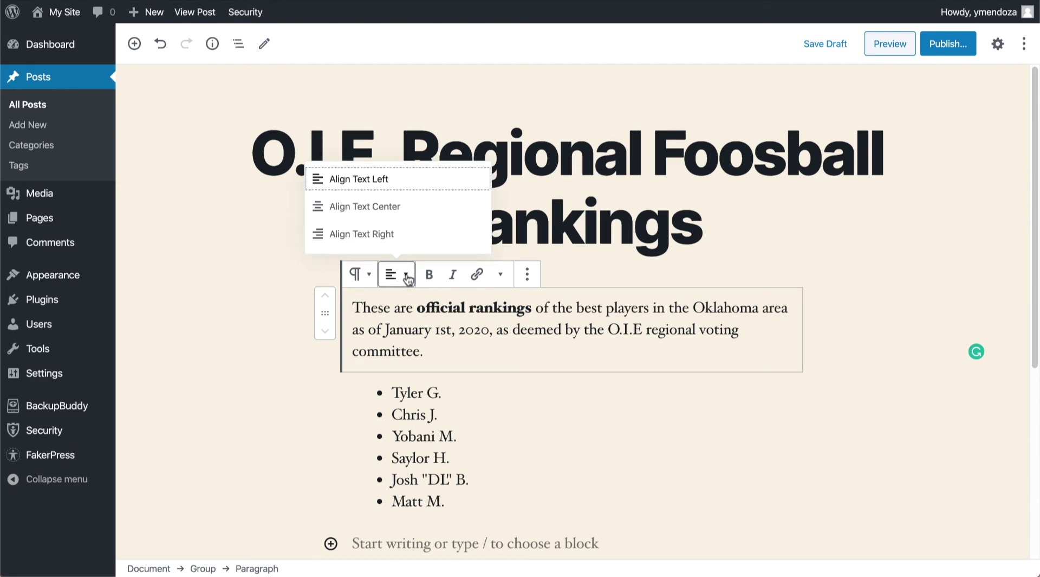
click(372, 278)
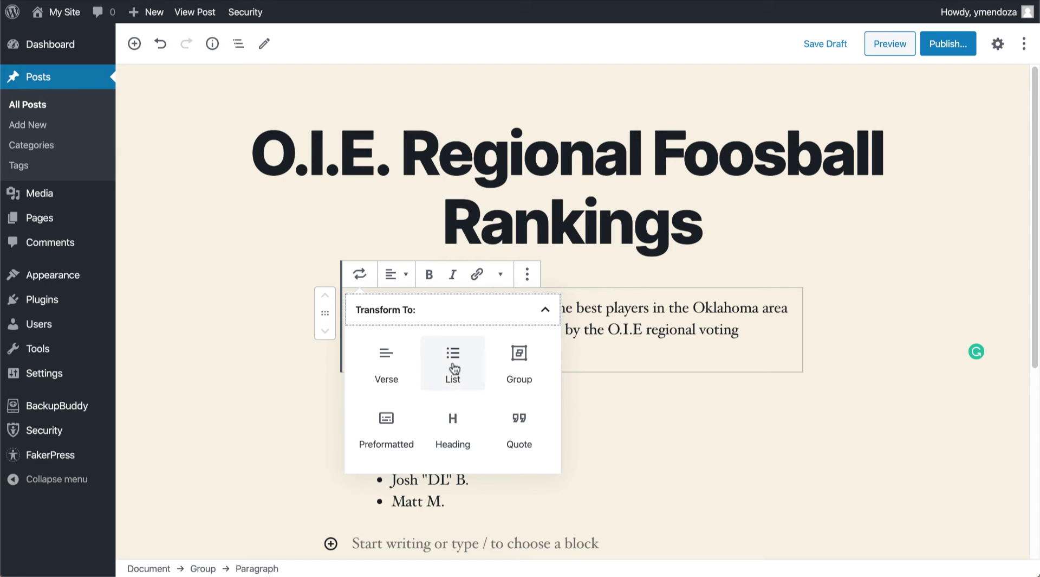
drag(646, 329, 740, 332)
click(477, 274)
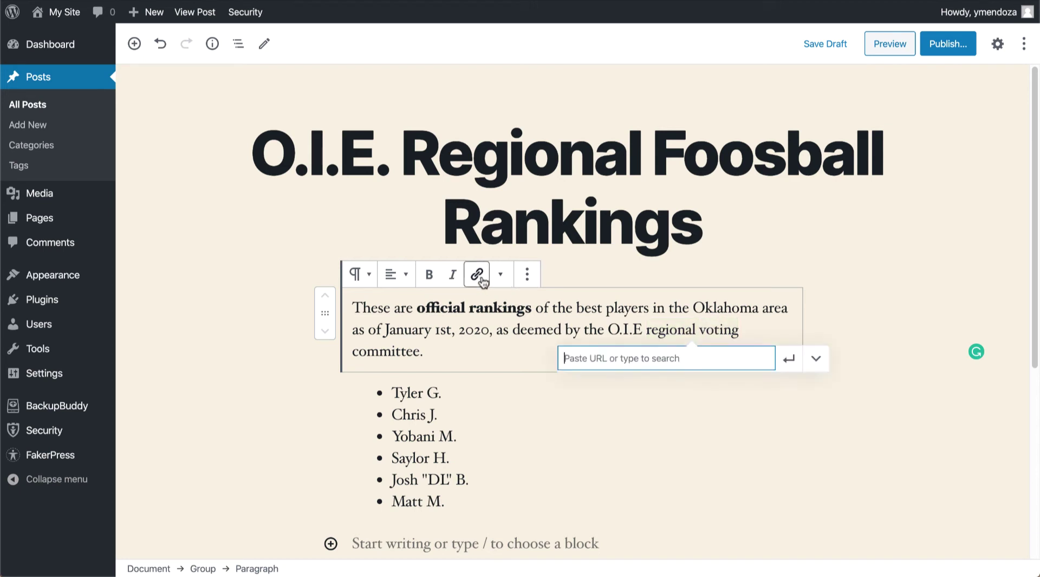
click(440, 350)
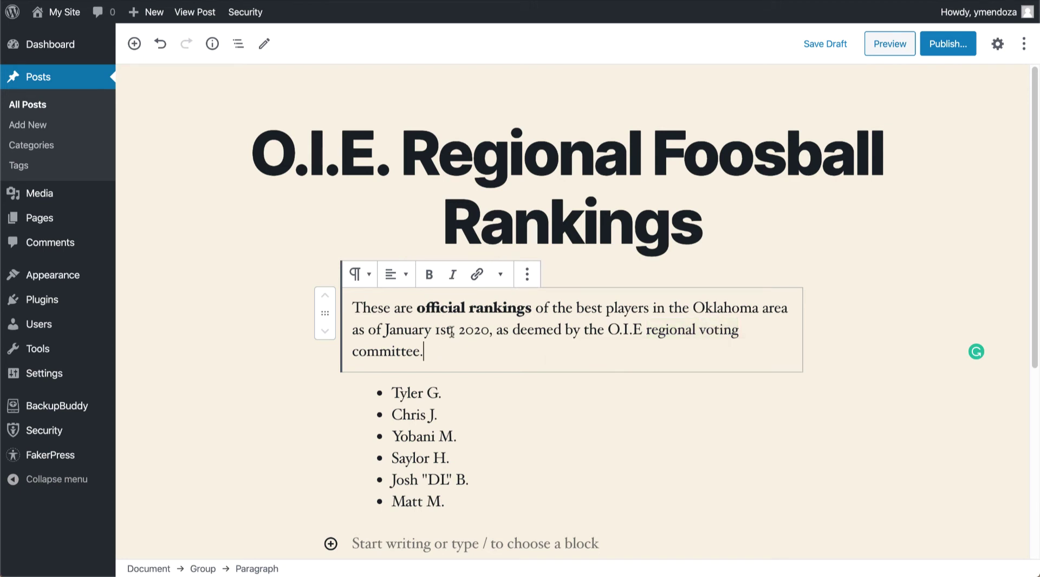
click(528, 278)
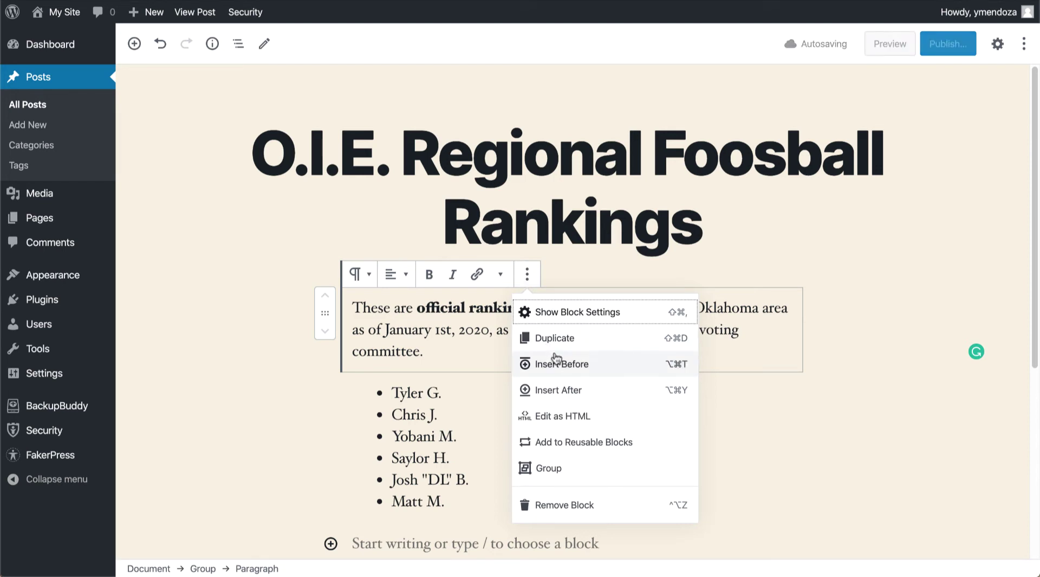
- Switch the intro paragraph to Edit as HTML so its raw markup with strong tags shows
click(570, 414)
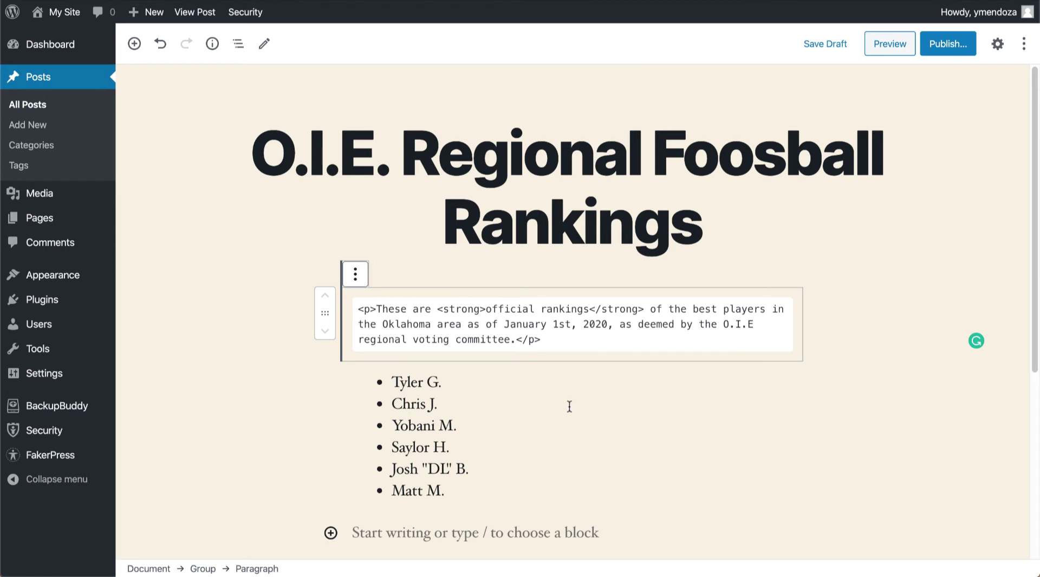
click(355, 274)
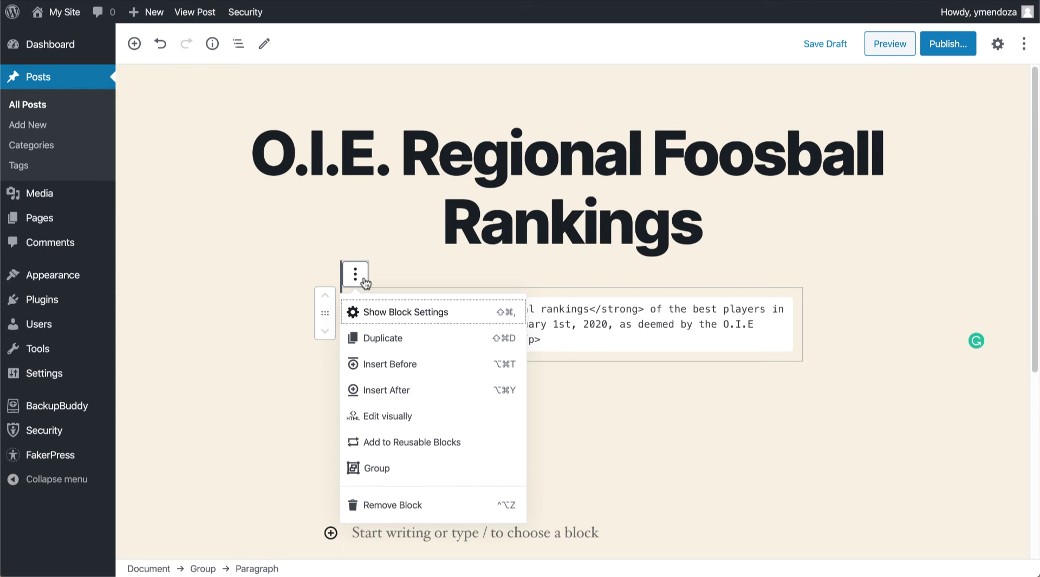
click(501, 271)
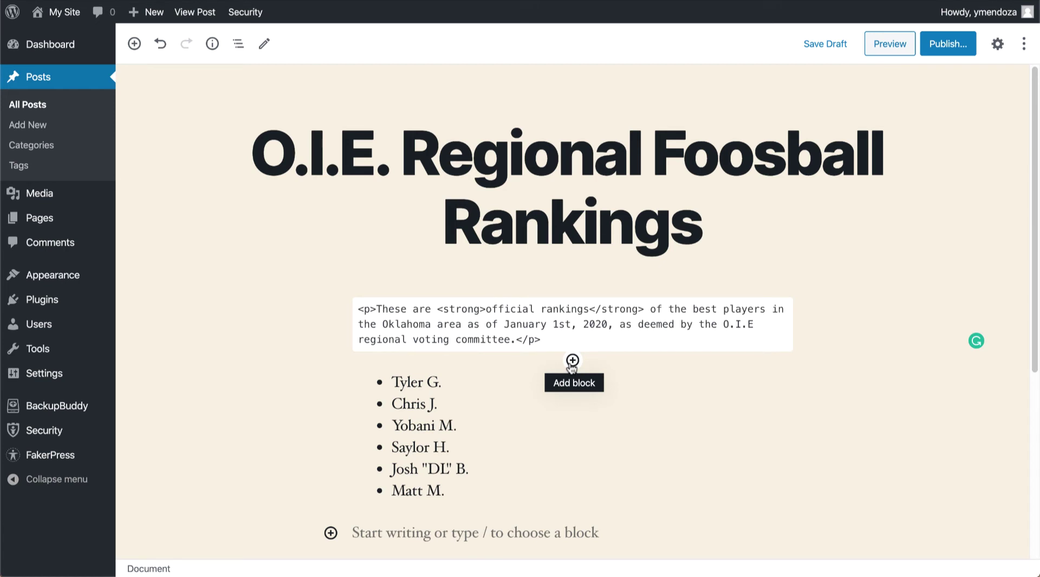
- Insert a Classic block below the intro paragraph containing 'Players' formatted as Heading 2
click(572, 360)
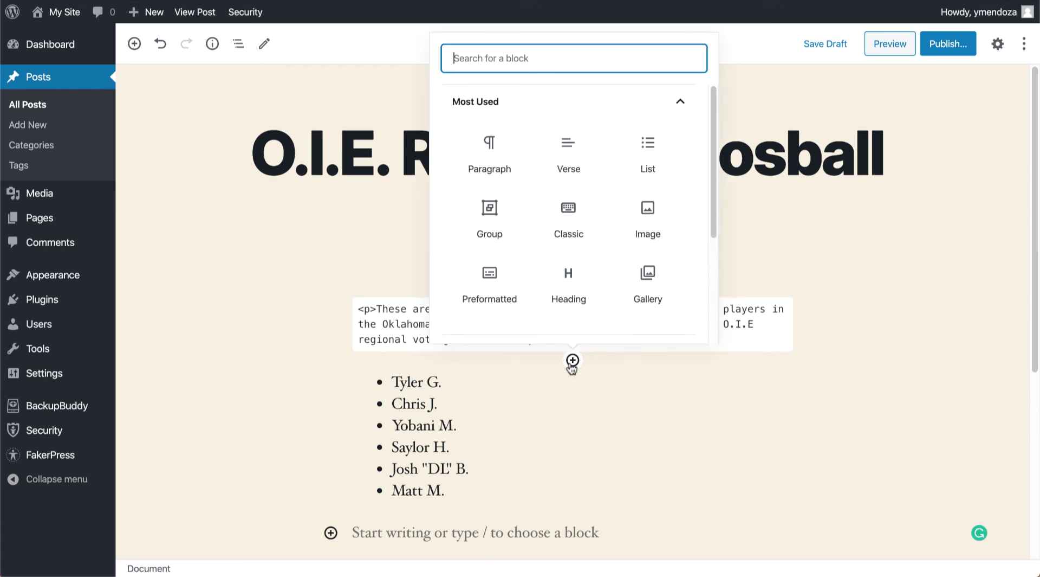
click(581, 230)
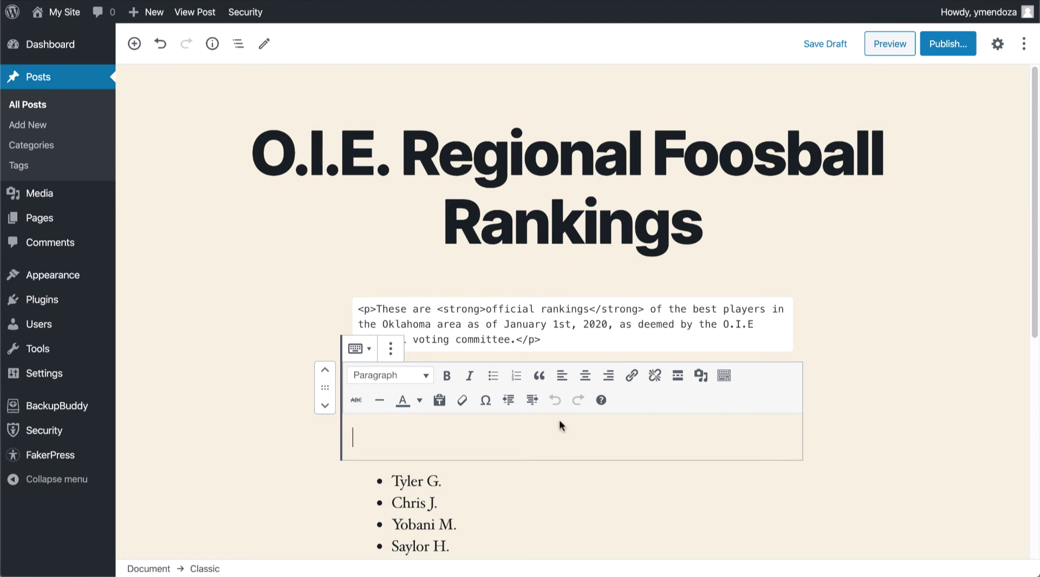
scroll(559, 419, down, 1)
text(Players)
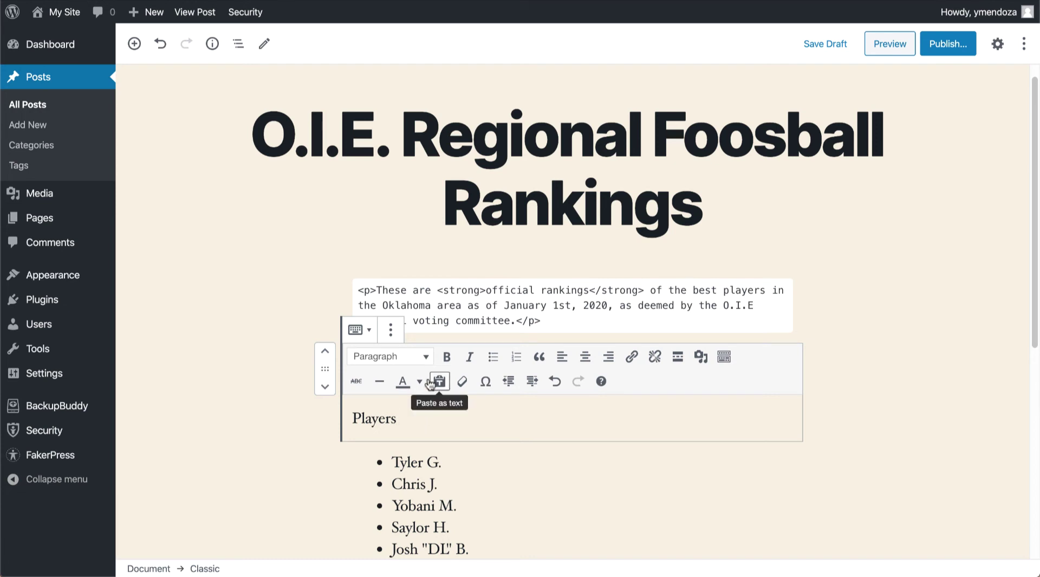
click(427, 361)
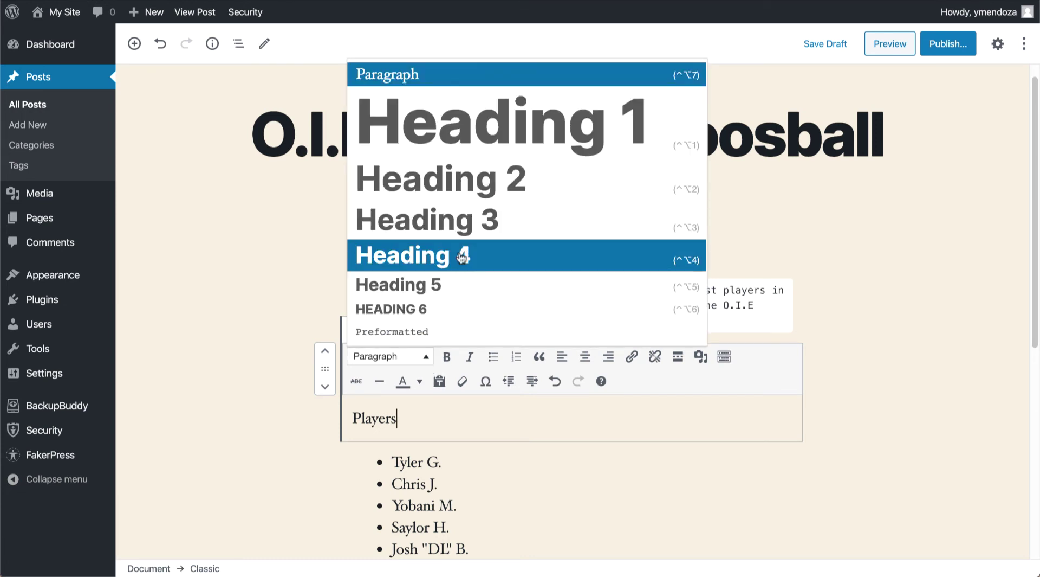
click(479, 185)
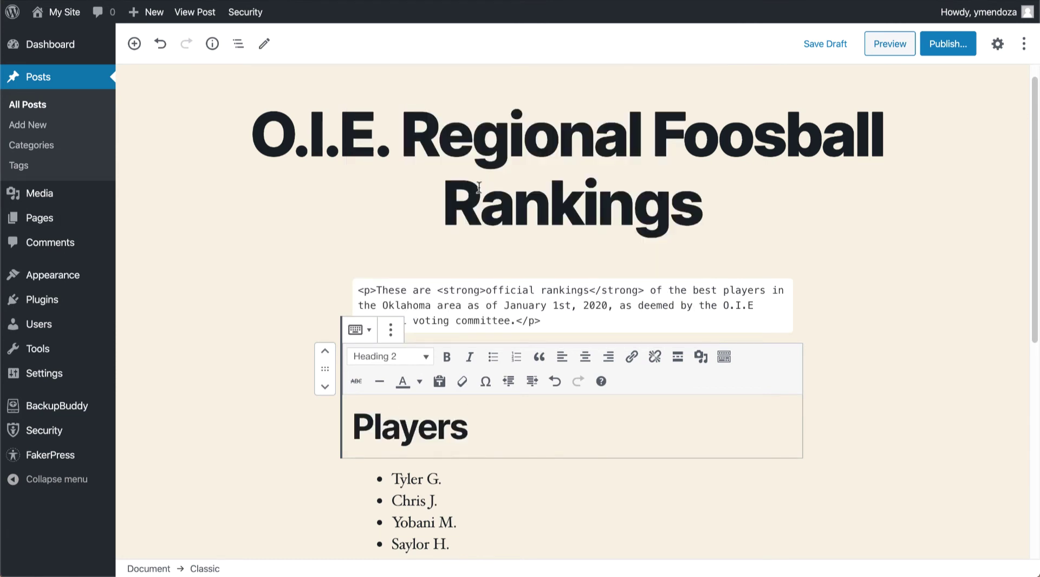
scroll(505, 426, down, 1)
scroll(506, 425, down, 3)
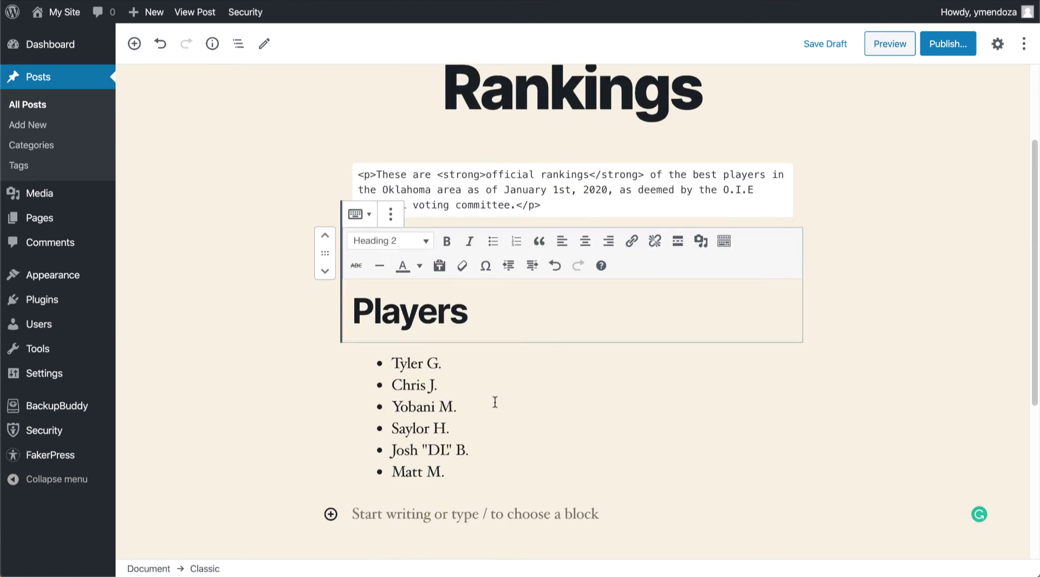
click(479, 378)
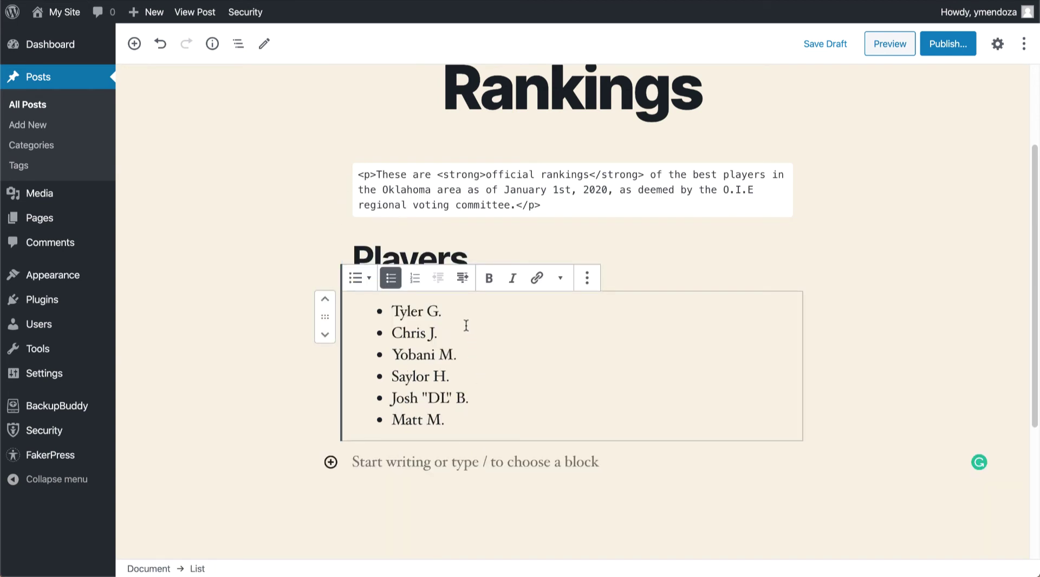
- Convert the player list to a numbered list and try moving the Players heading up and down
click(416, 278)
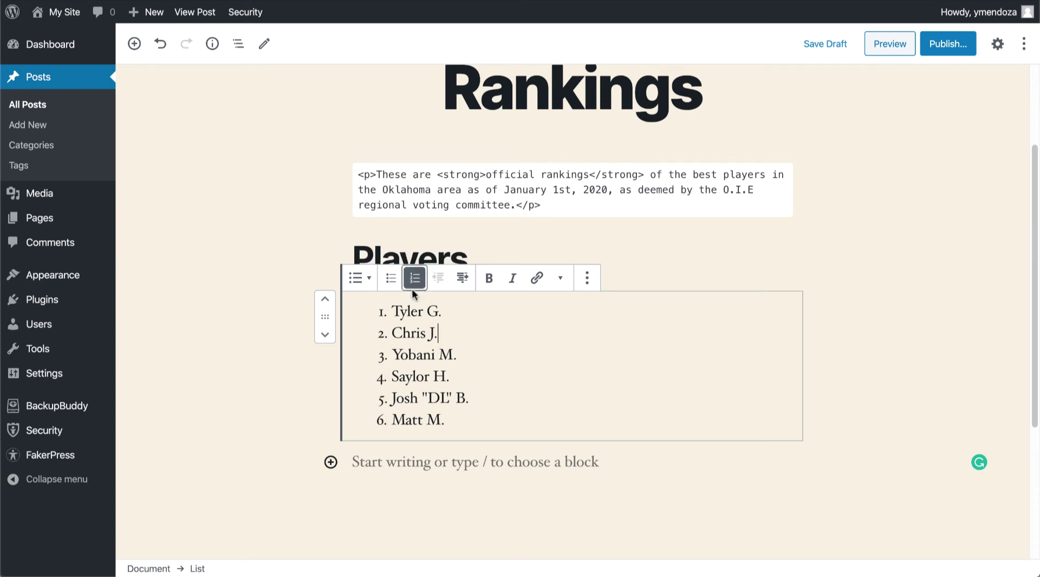
click(305, 232)
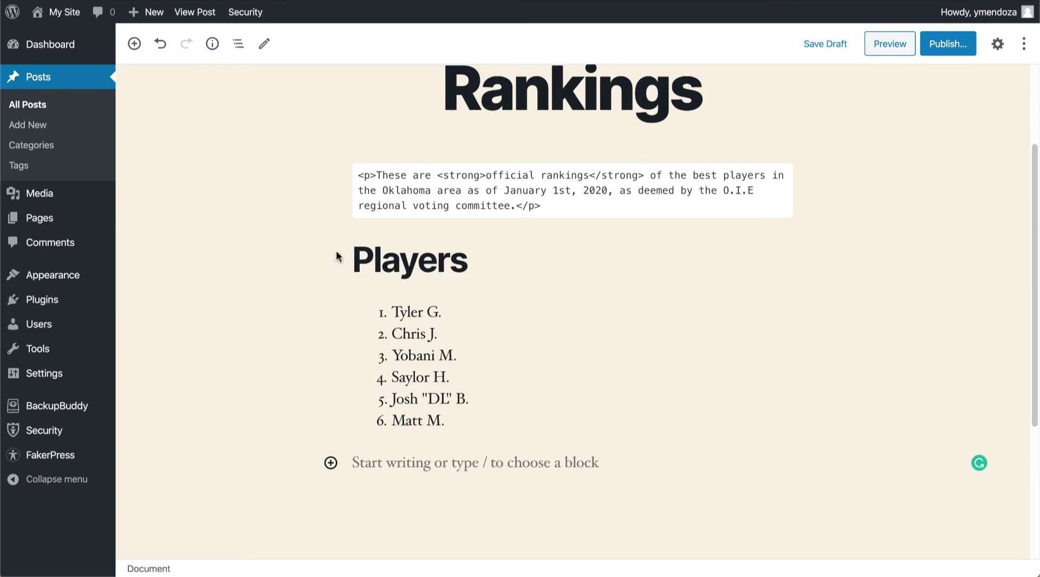
click(339, 256)
click(326, 234)
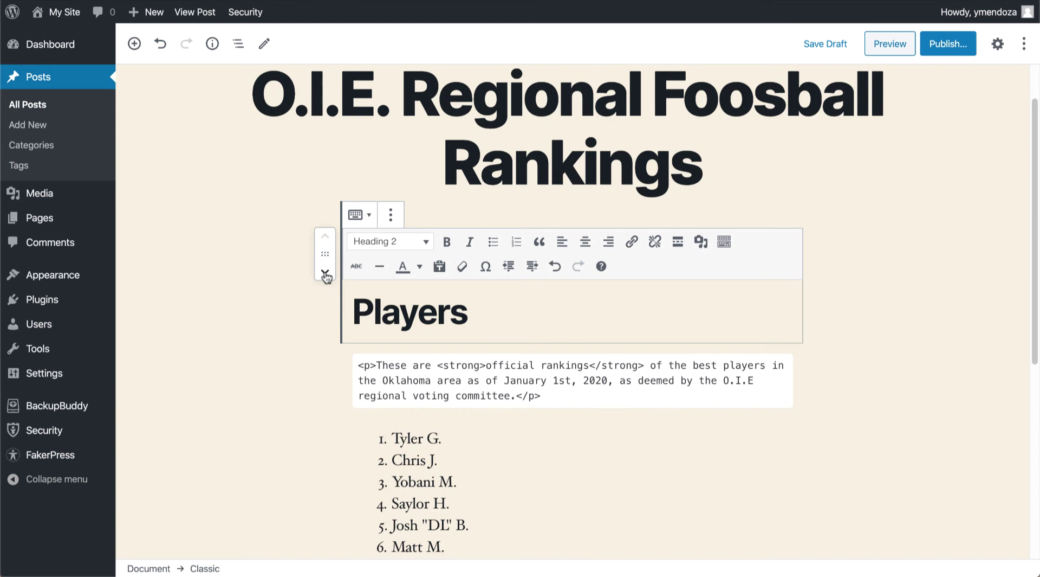
click(326, 274)
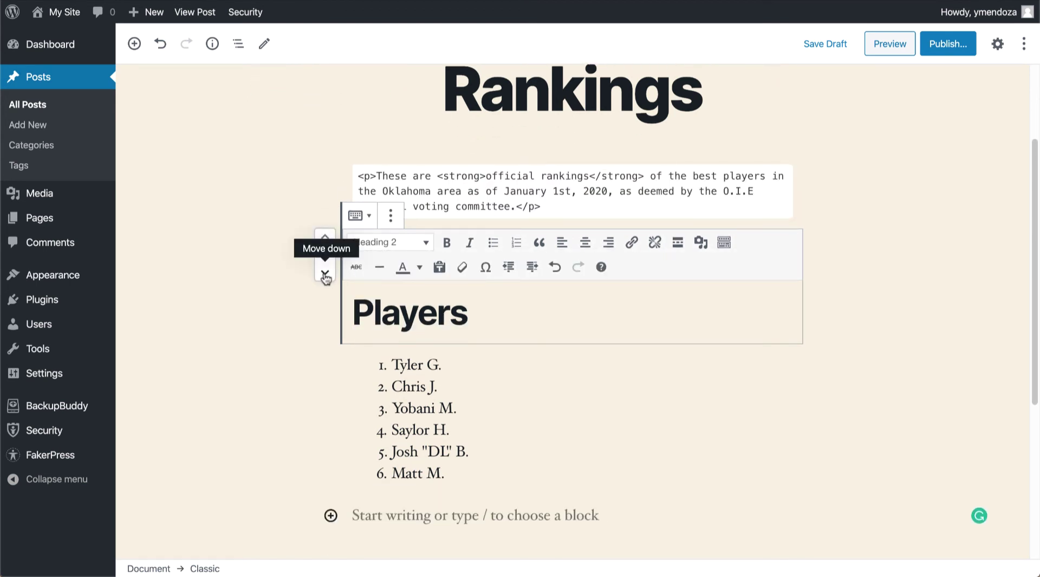
click(326, 275)
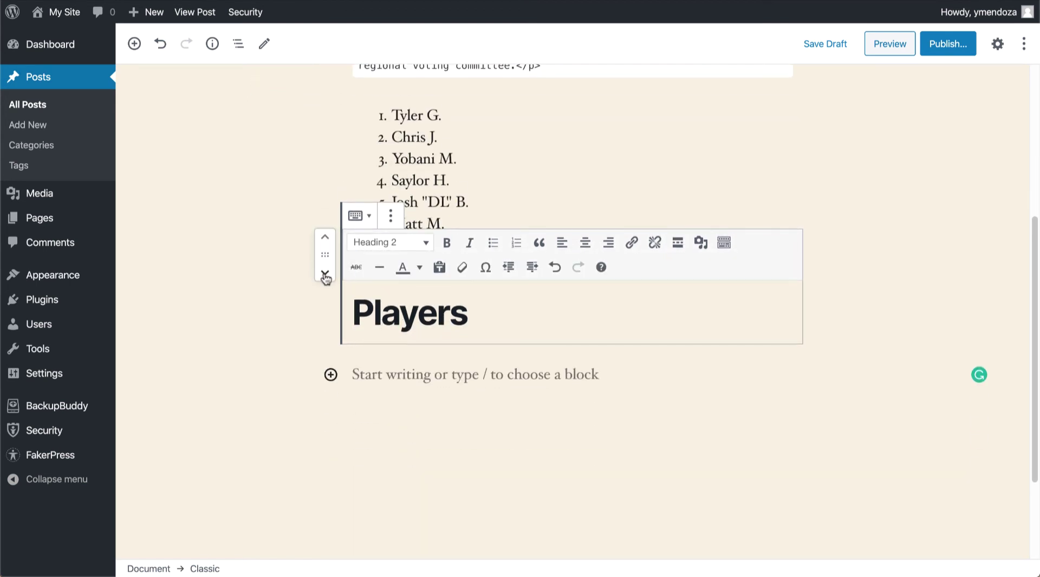
click(325, 238)
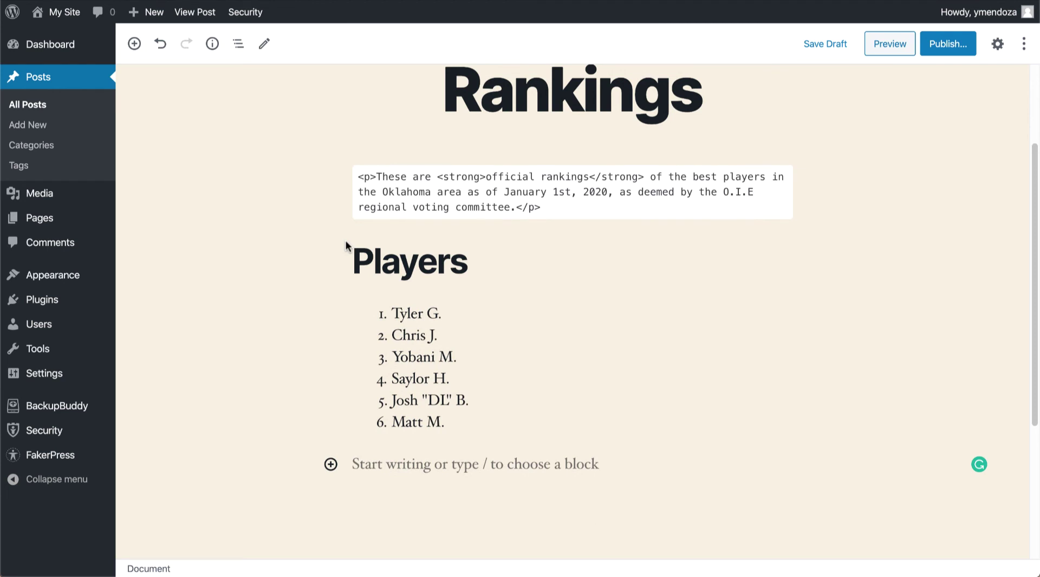
- Undo the last two block changes, keeping Players above the list, and save the post as a draft
scroll(352, 276, down, 1)
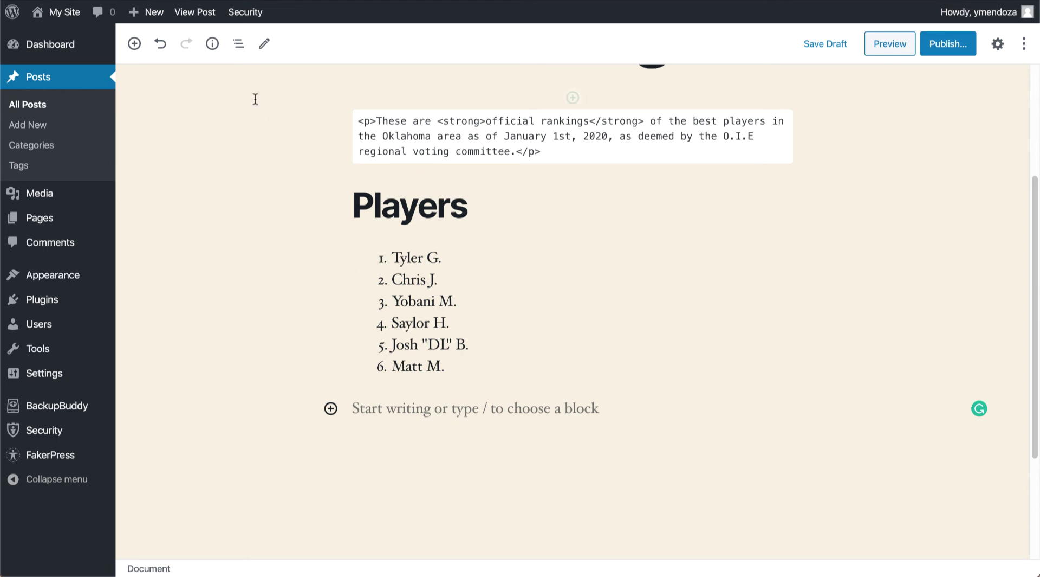
click(161, 44)
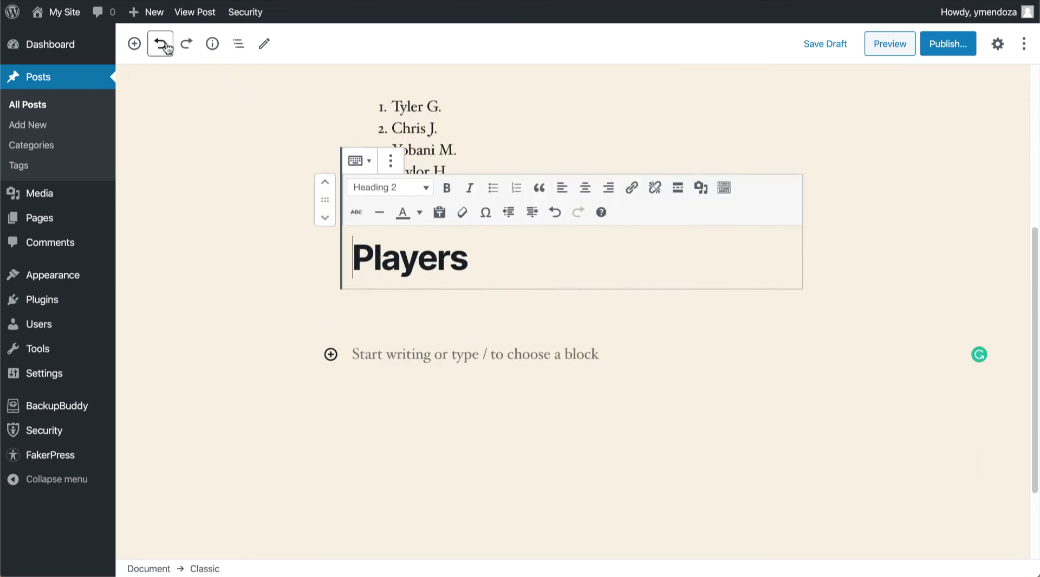
click(161, 44)
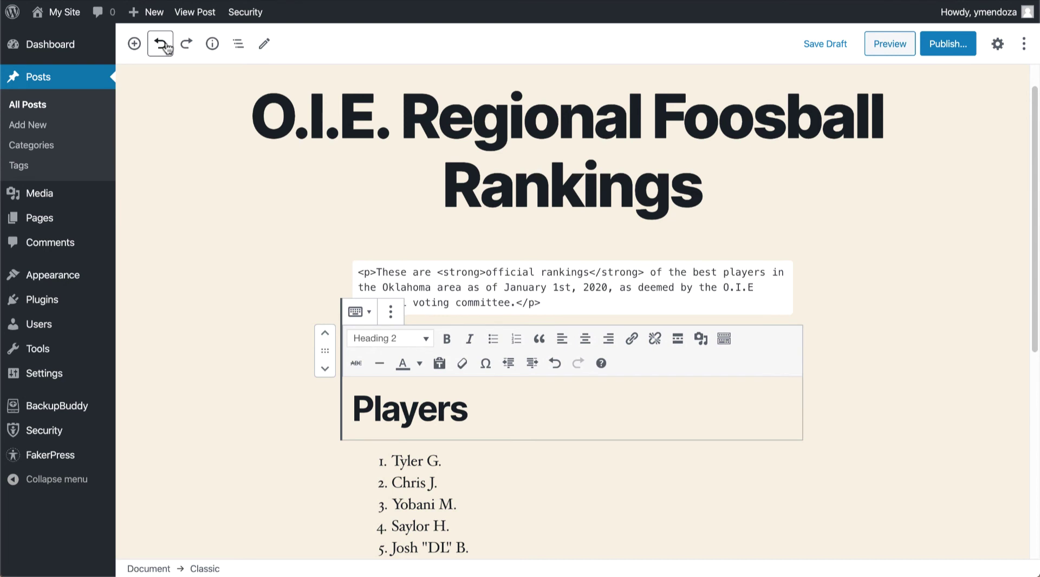
click(176, 141)
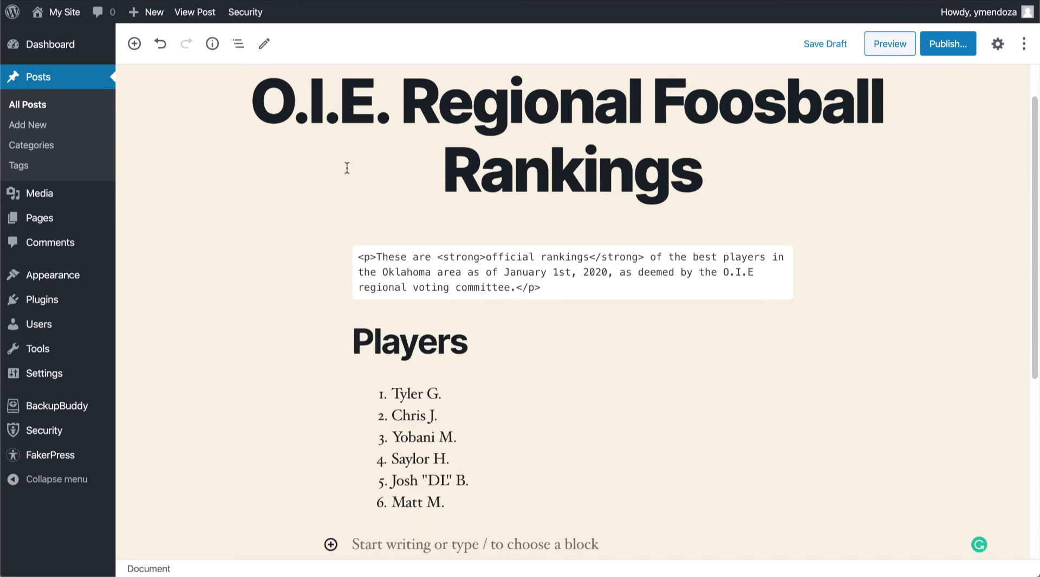
click(820, 45)
- Preview the draft, scrolling through the intro, Players heading and numbered list, then return to Edit Post
click(878, 44)
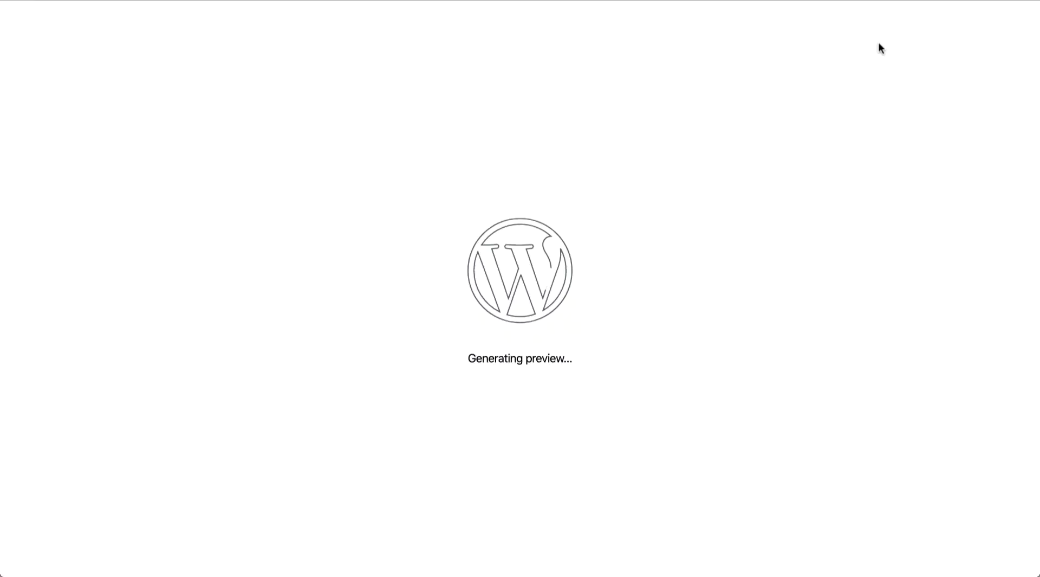
scroll(842, 134, down, 4)
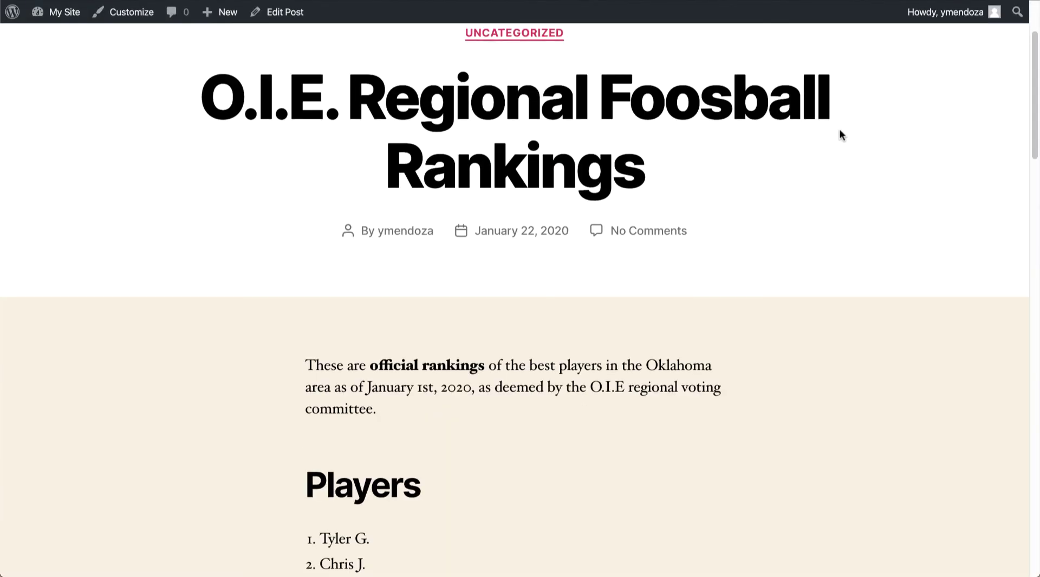
scroll(841, 134, down, 3)
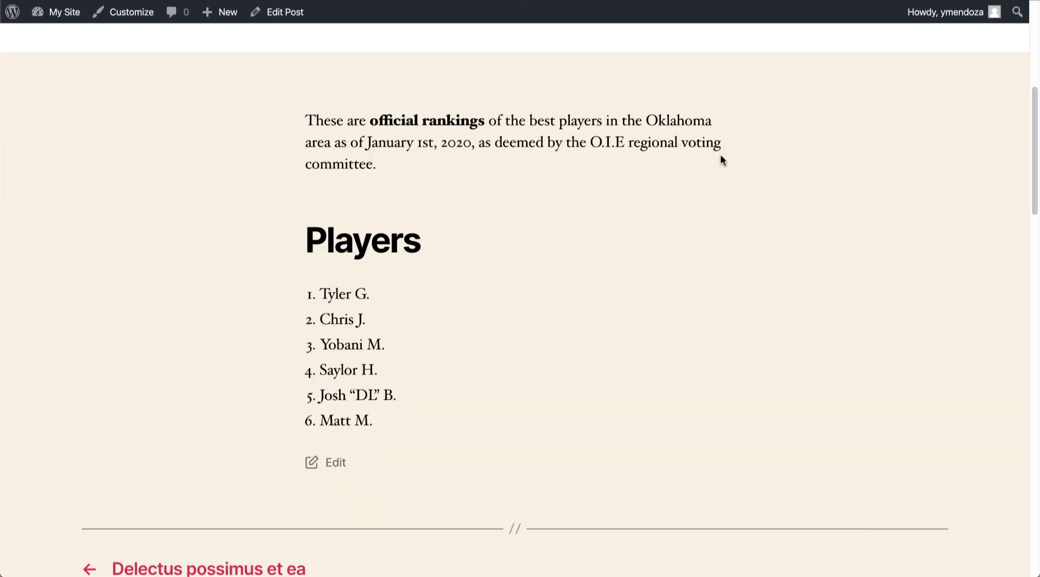
scroll(714, 161, down, 1)
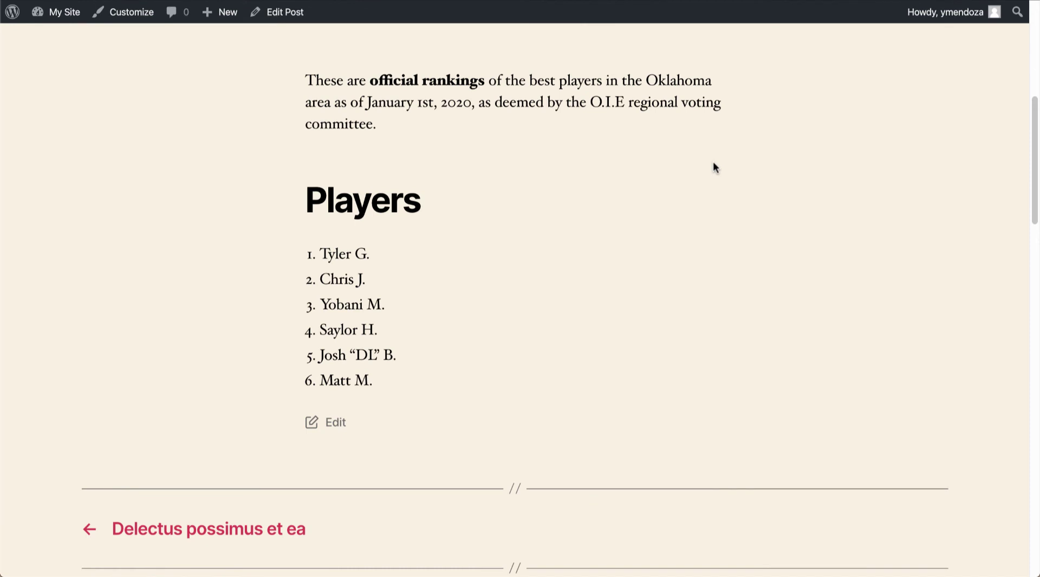
scroll(713, 162, up, 1)
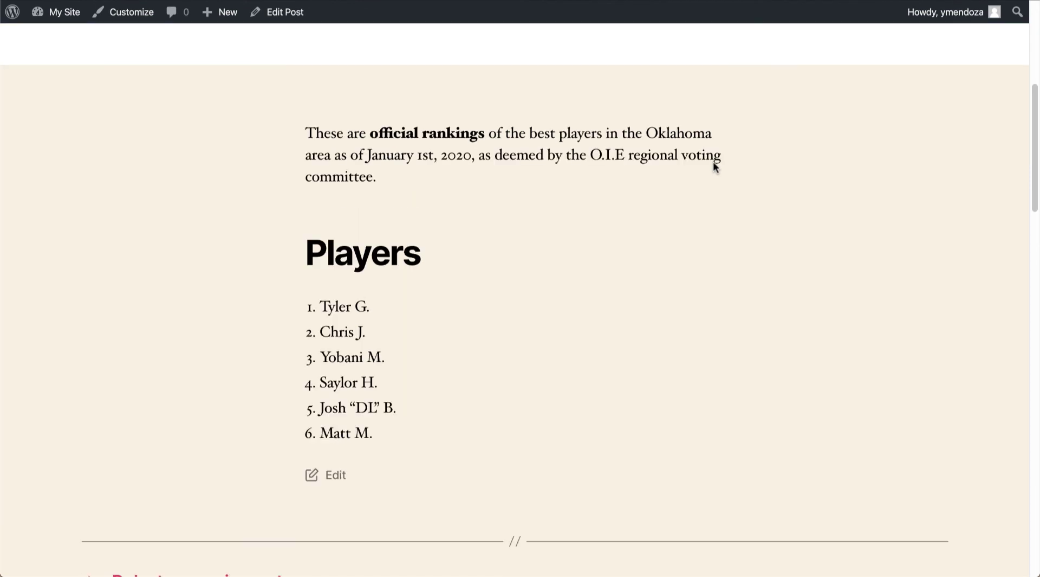
click(299, 20)
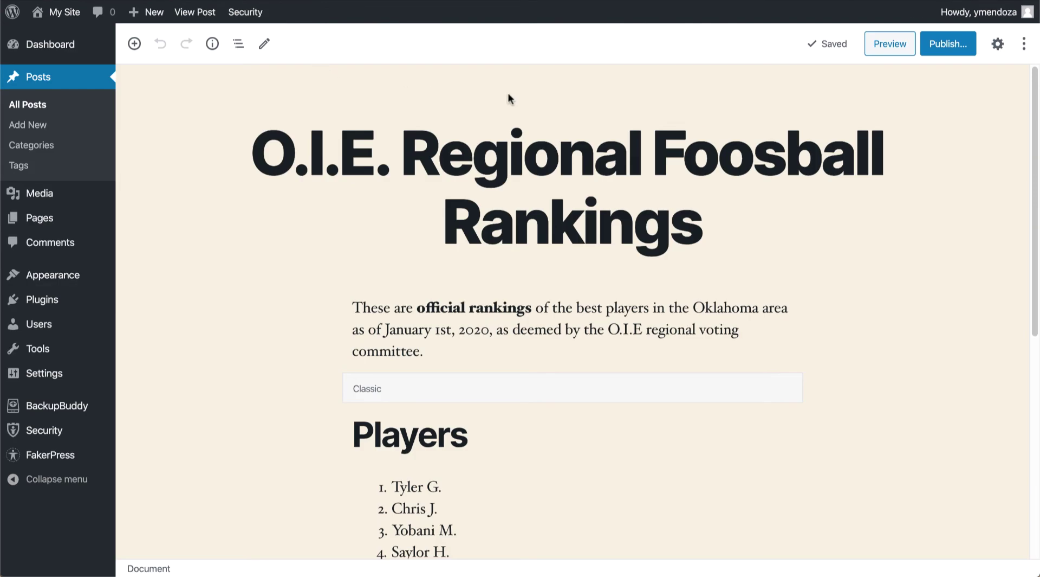
- Turn Fullscreen Mode on and off, enable Spotlight Mode, and switch to Code Editor and back to Visual Editor
click(1023, 49)
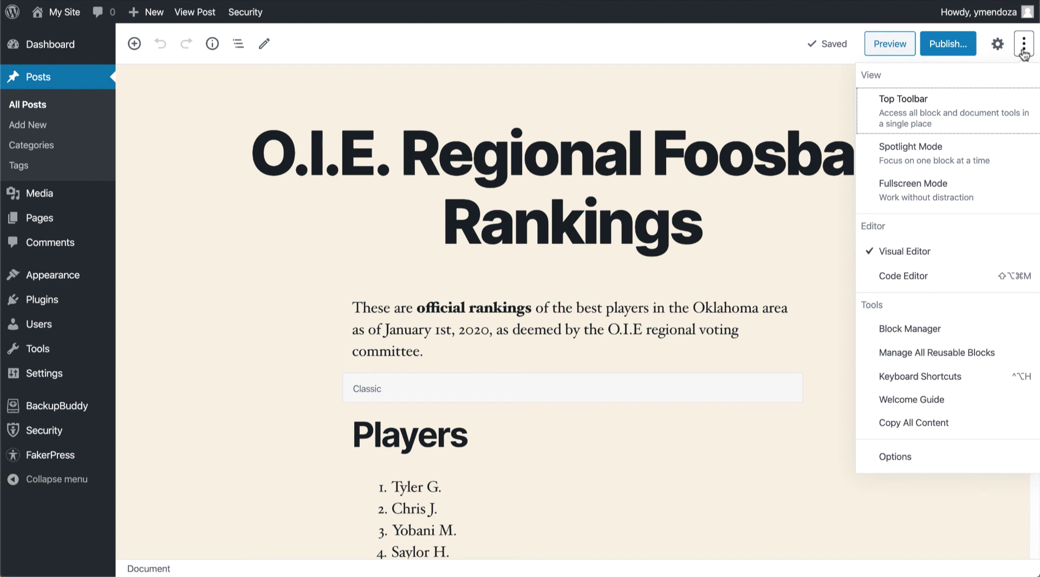
click(929, 185)
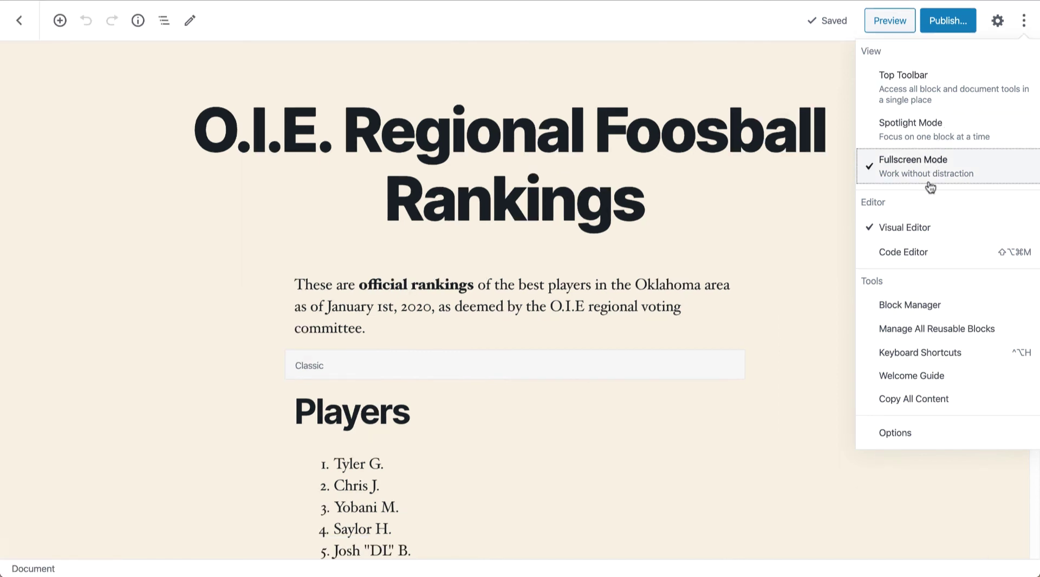
click(940, 151)
click(939, 149)
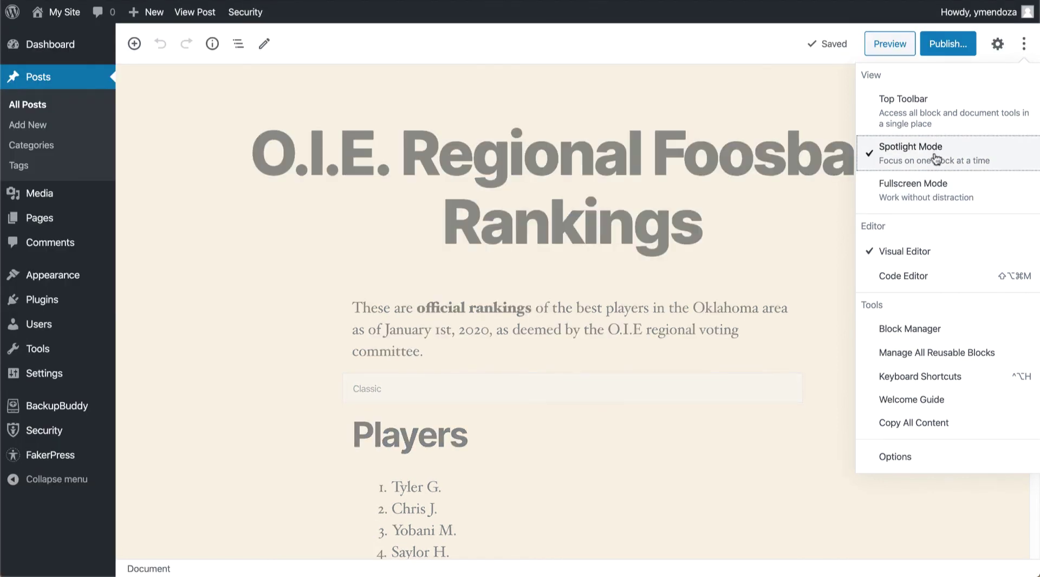
click(918, 276)
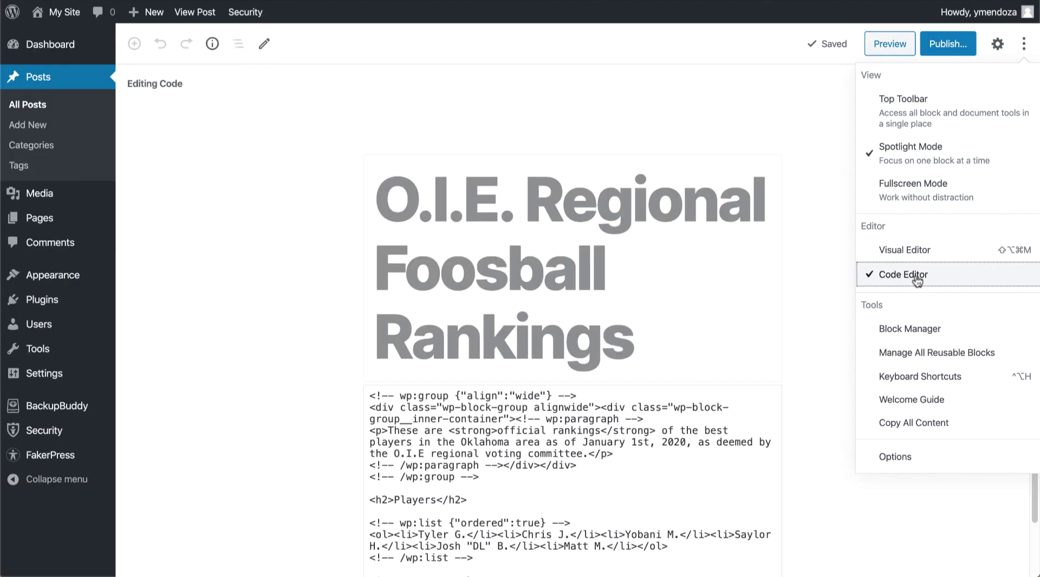
click(924, 252)
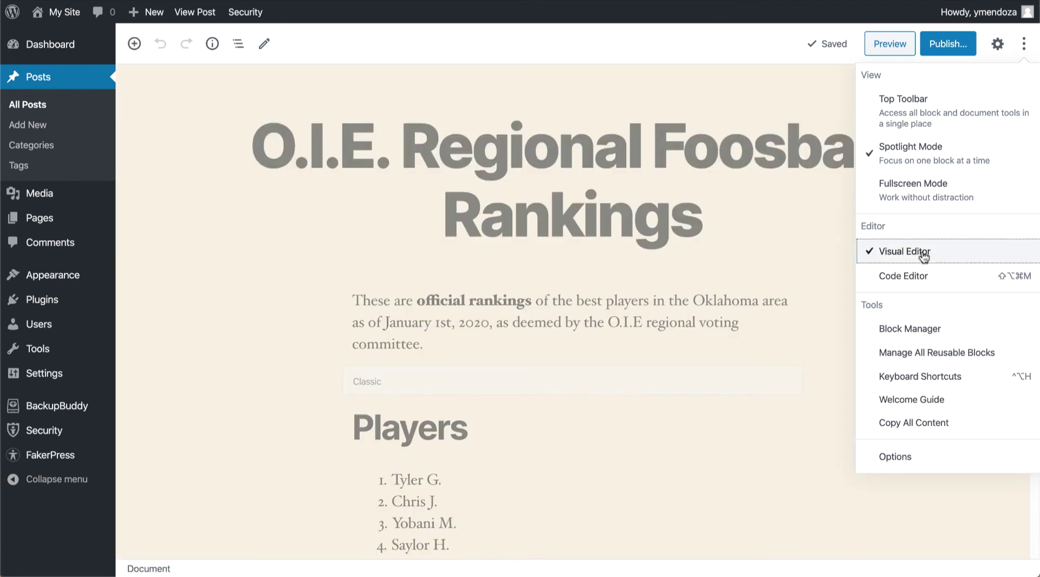
click(925, 244)
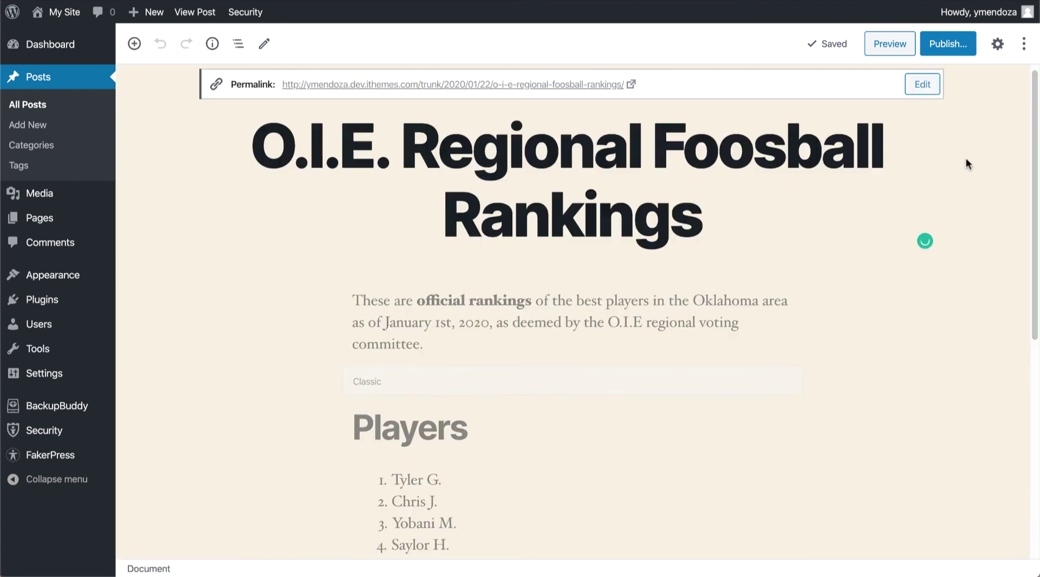
- Publish the 'O.I.E. Regional Foosball Rankings' post and view its live page
click(951, 43)
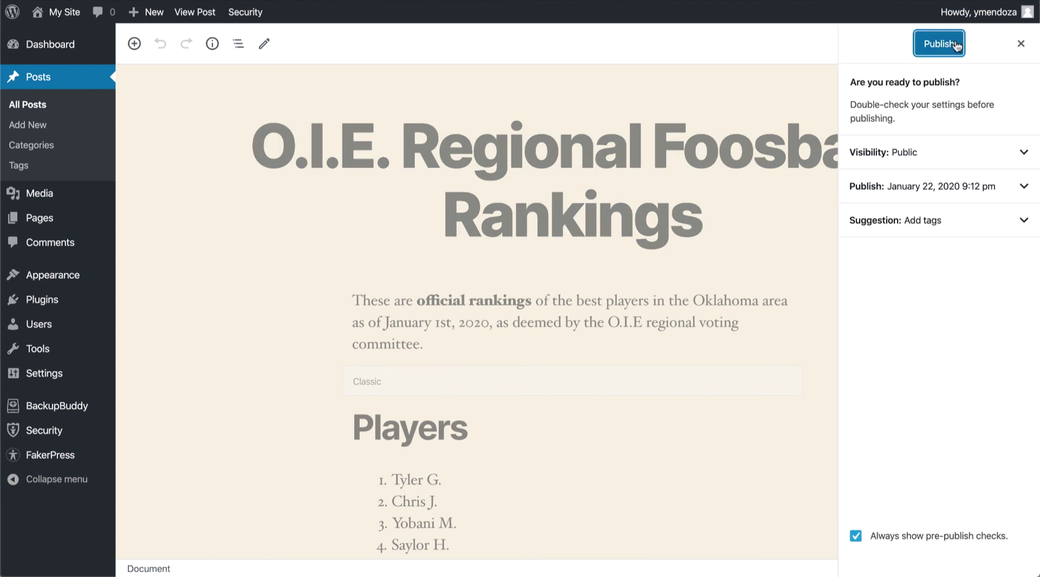
click(940, 43)
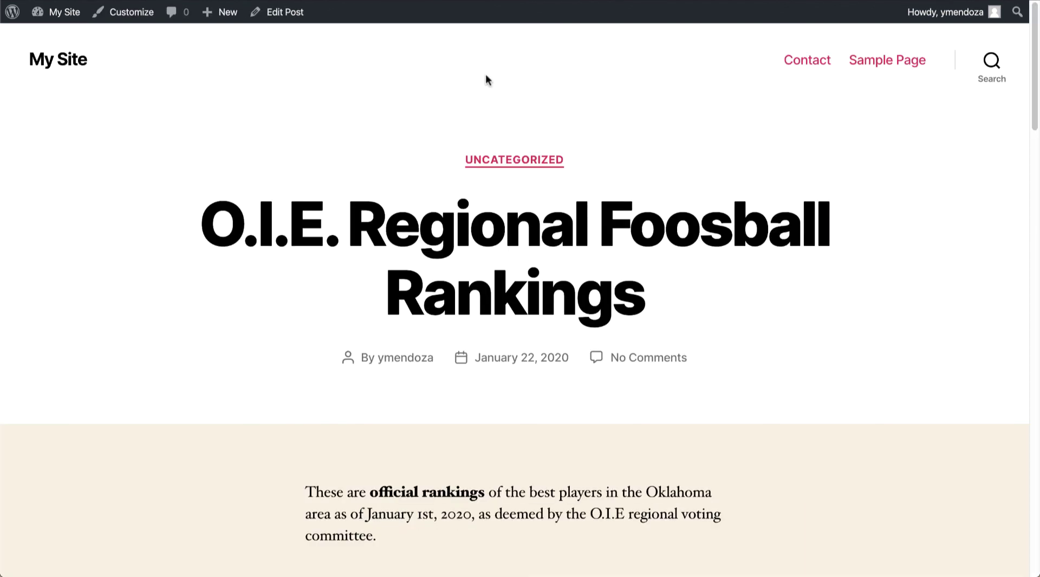
mouse_move(14, 22)
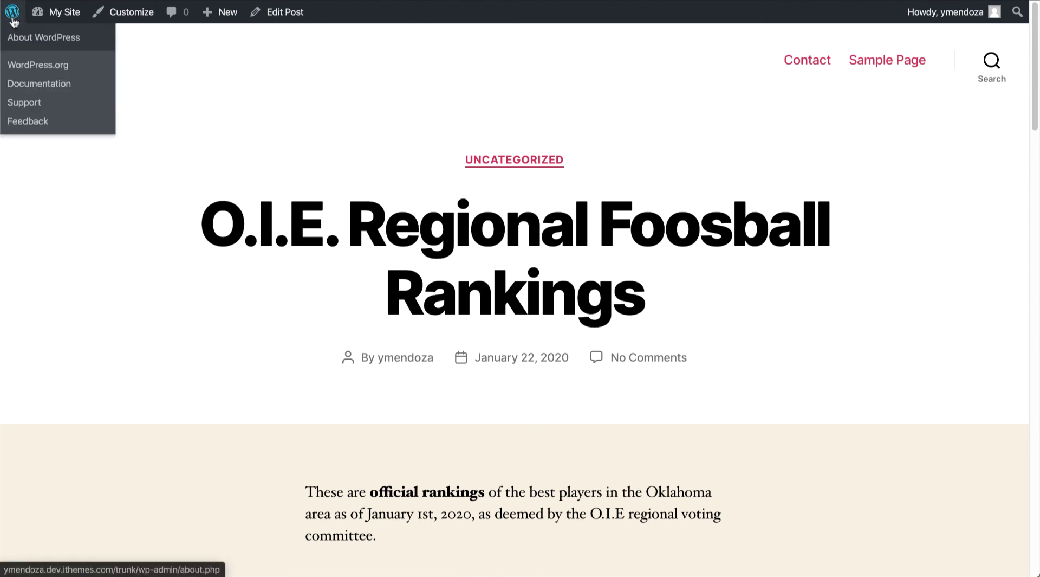